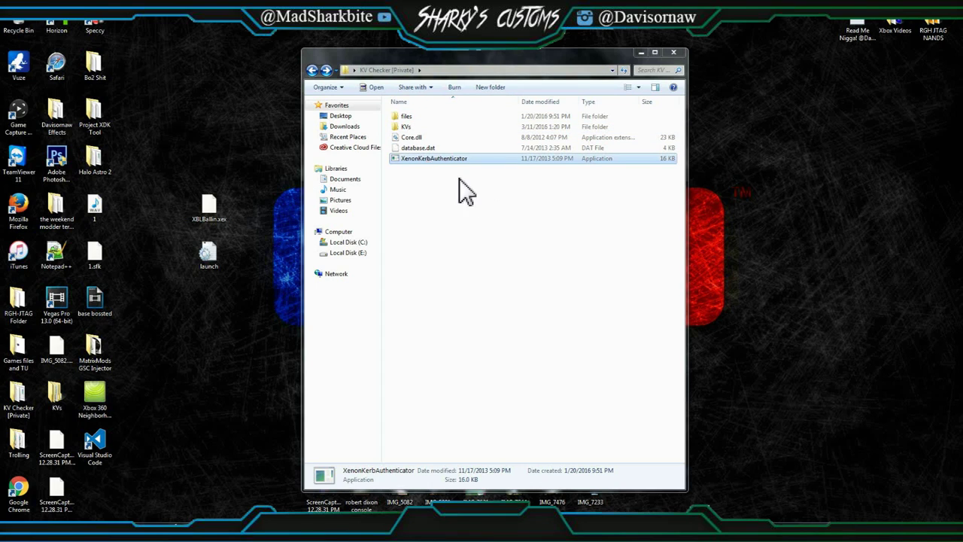
Step: View kv, kv1 and the log in the KVs folder, then return to KV Checker [Private]
double_click(422, 127)
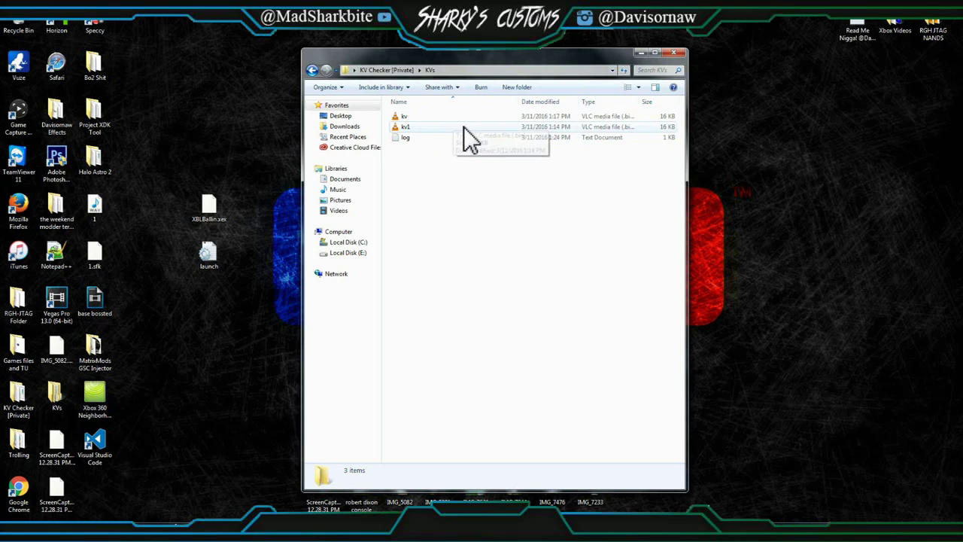
left_click(312, 71)
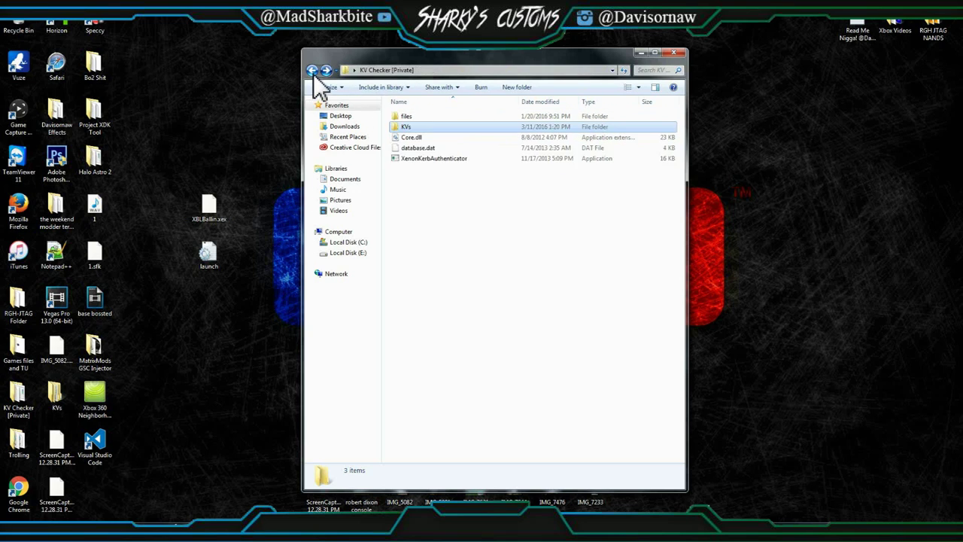
Step: Launch XenonKerbAuthenticator to check kv.bin and kv1.bin, both returning unbanned with status 80151007
double_click(407, 160)
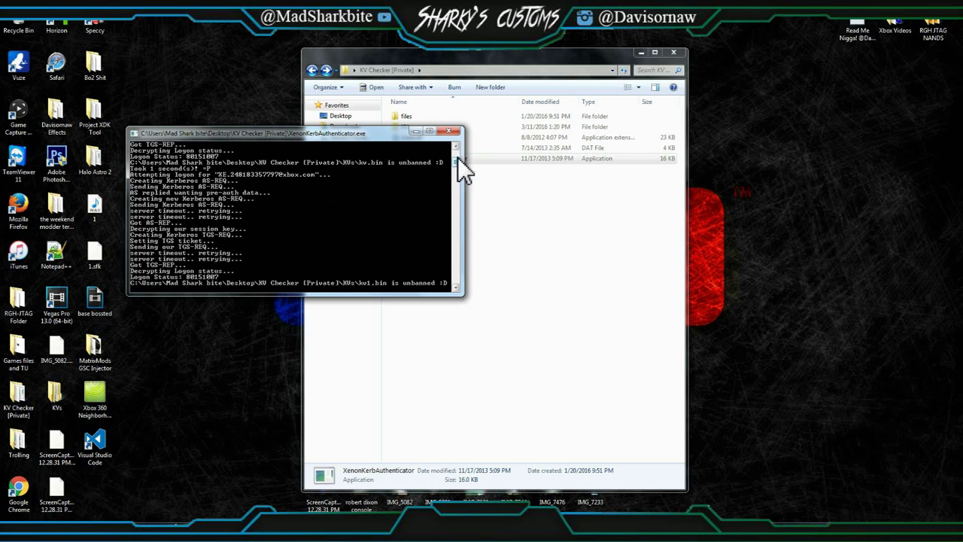
scroll(457, 158, "down", 2)
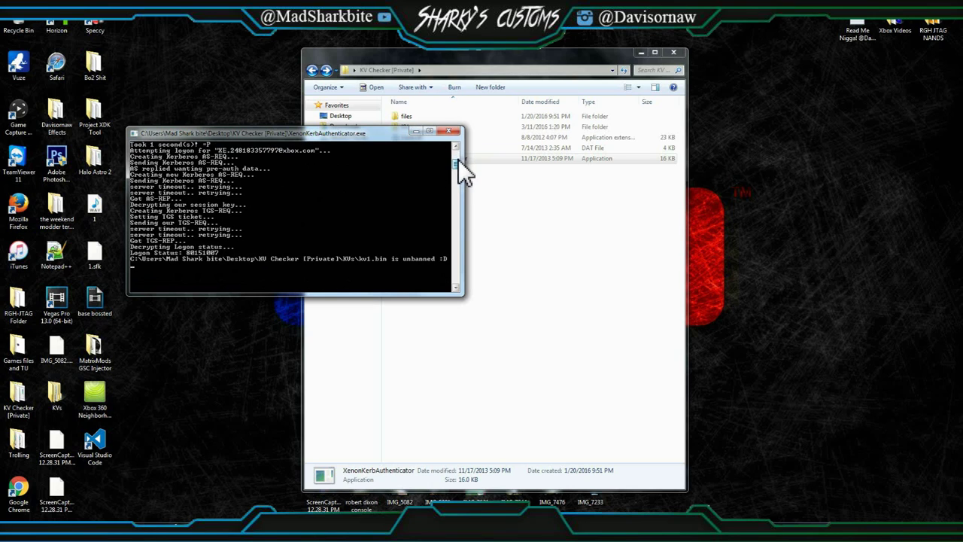
scroll(458, 159, "down", 1)
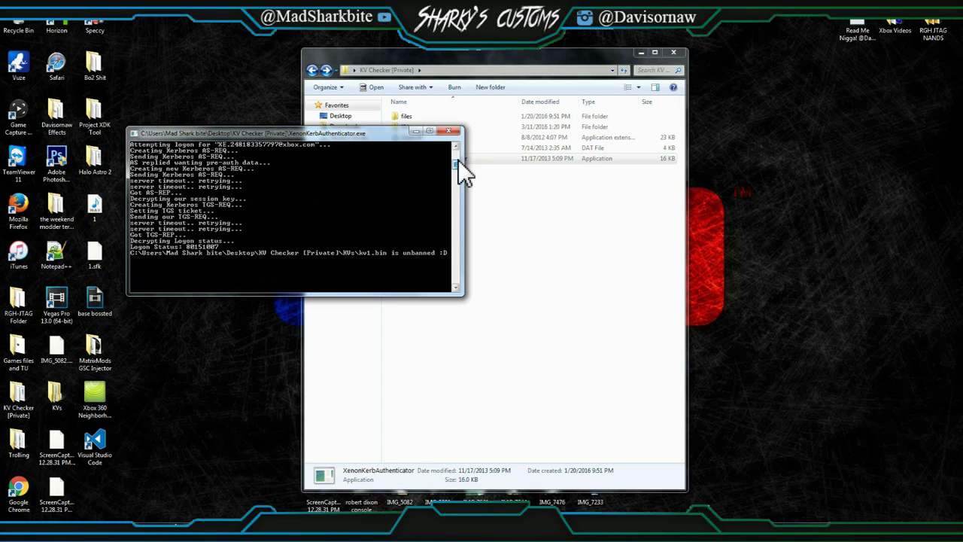
scroll(461, 162, "up", 2)
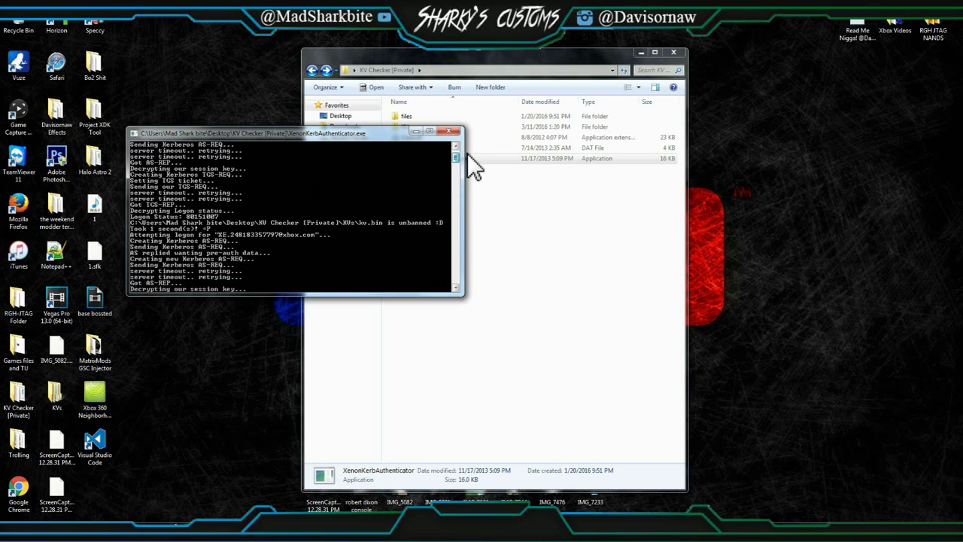
scroll(467, 158, "down", 2)
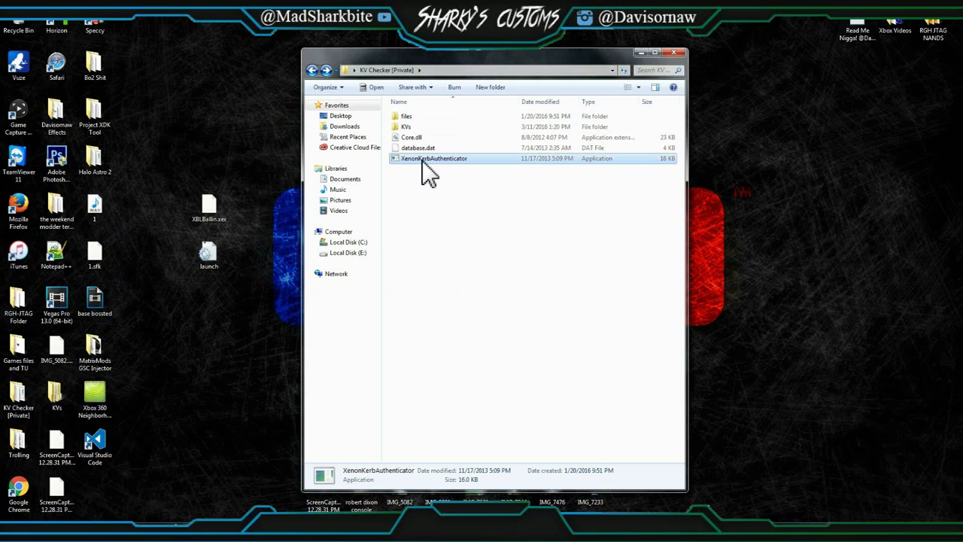
Step: Rerun XenonKerbAuthenticator to recheck the KVs, getting kv.bin unbanned after a 1-second check
double_click(422, 160)
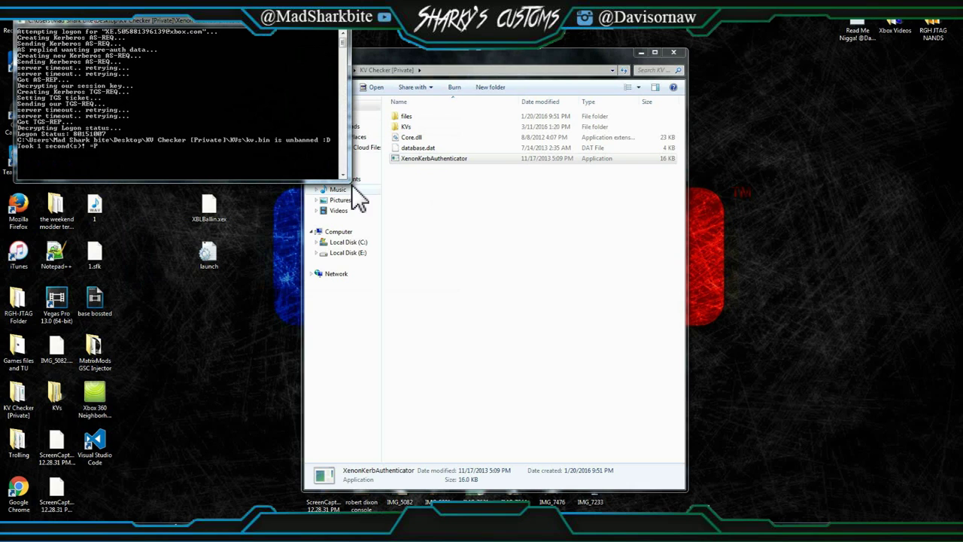